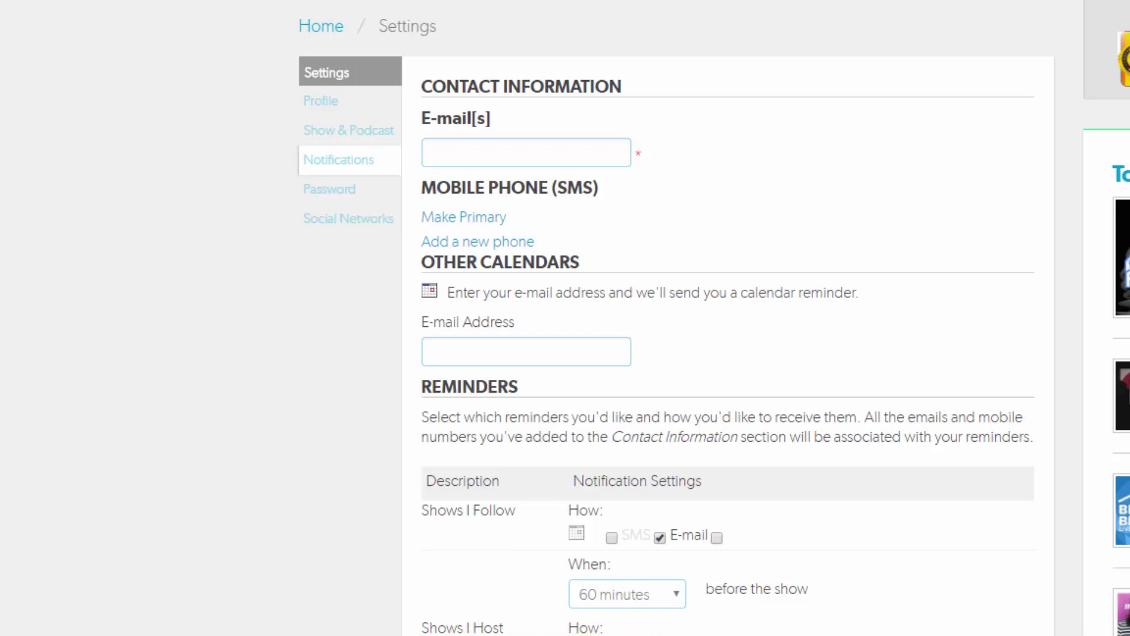
pyautogui.scroll(-10, 833, 631)
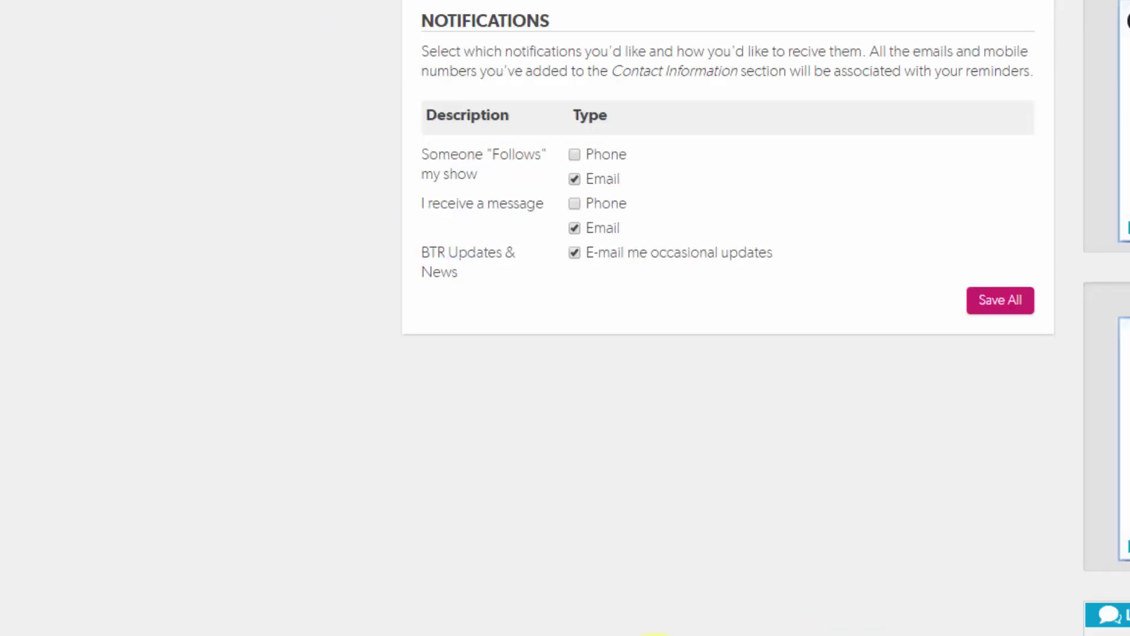